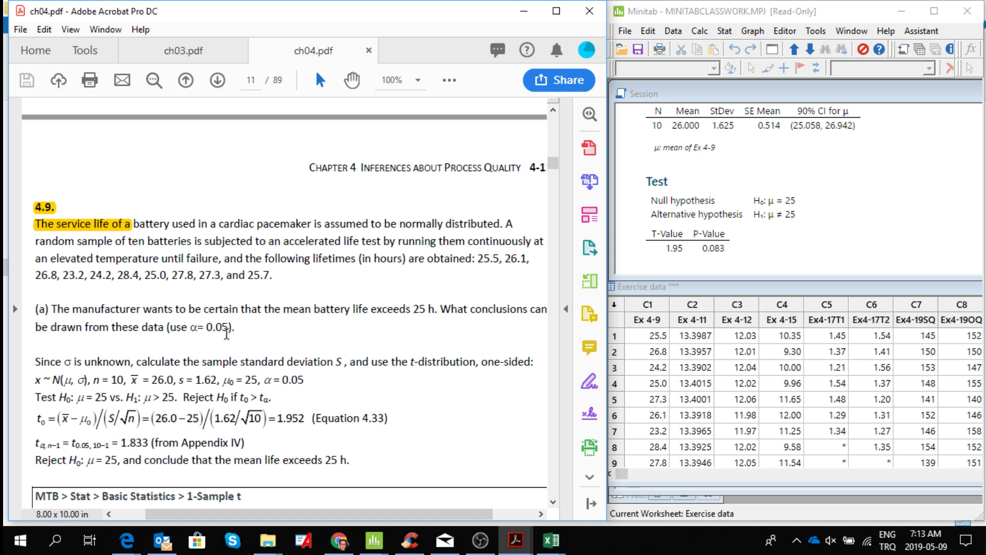
# Switch to Minitab and start a 1-Sample t test, re-entering column Ex 4-9 as the sample
pyautogui.click(555, 505)
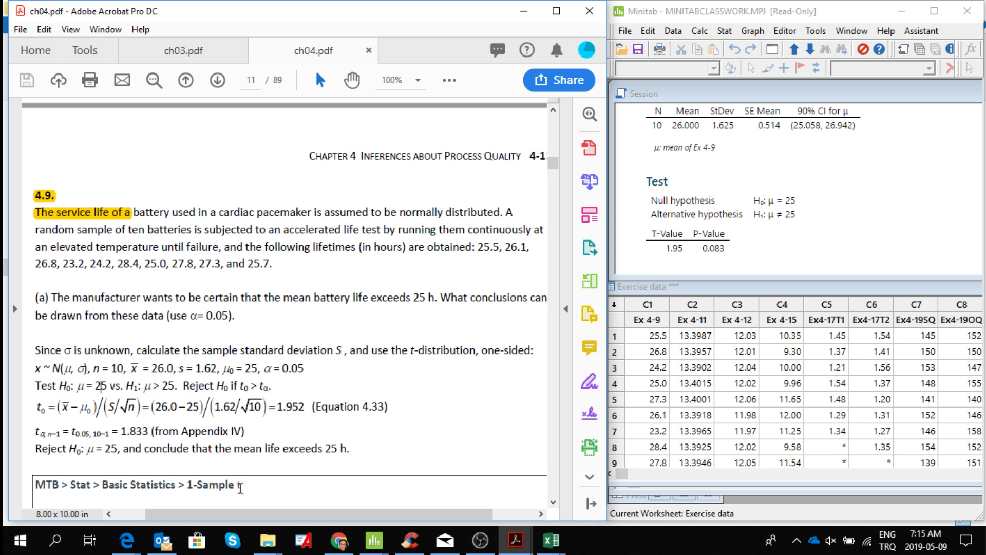
pyautogui.scroll(-5, 556, 508)
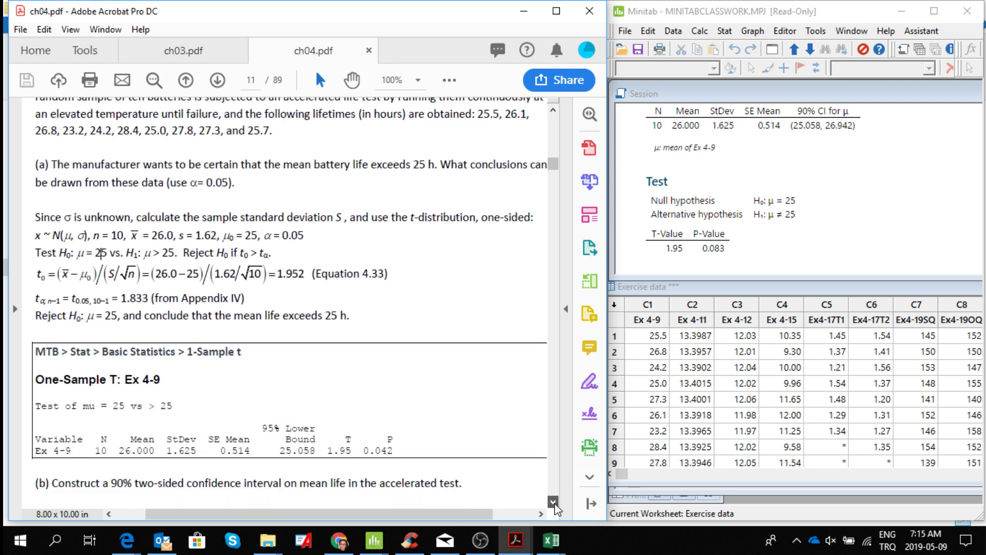
pyautogui.click(725, 32)
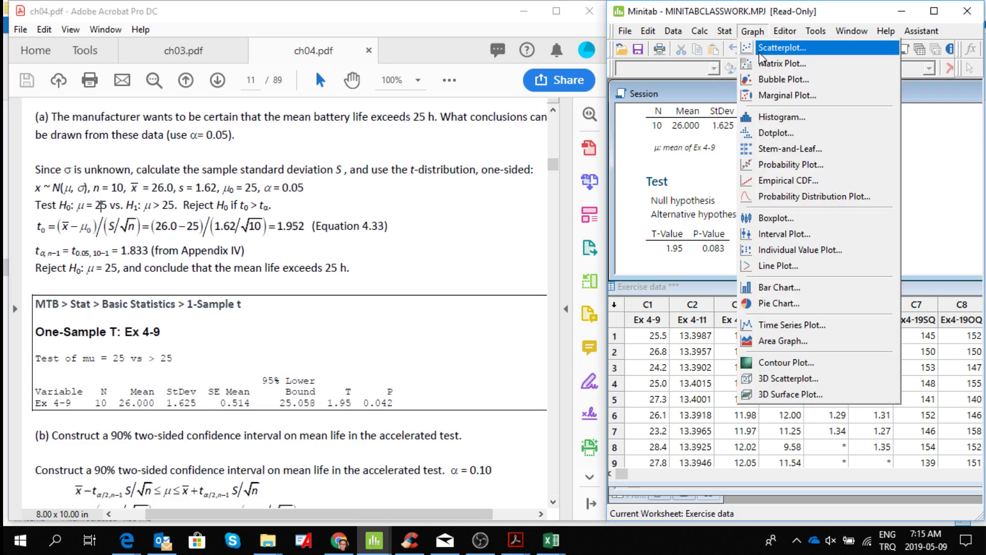
pyautogui.moveTo(741, 54)
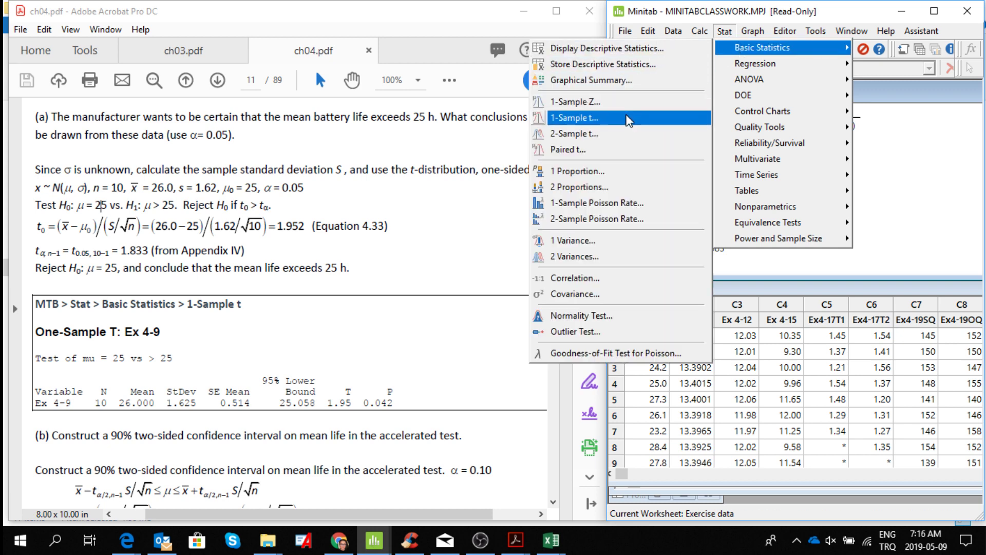
pyautogui.click(629, 118)
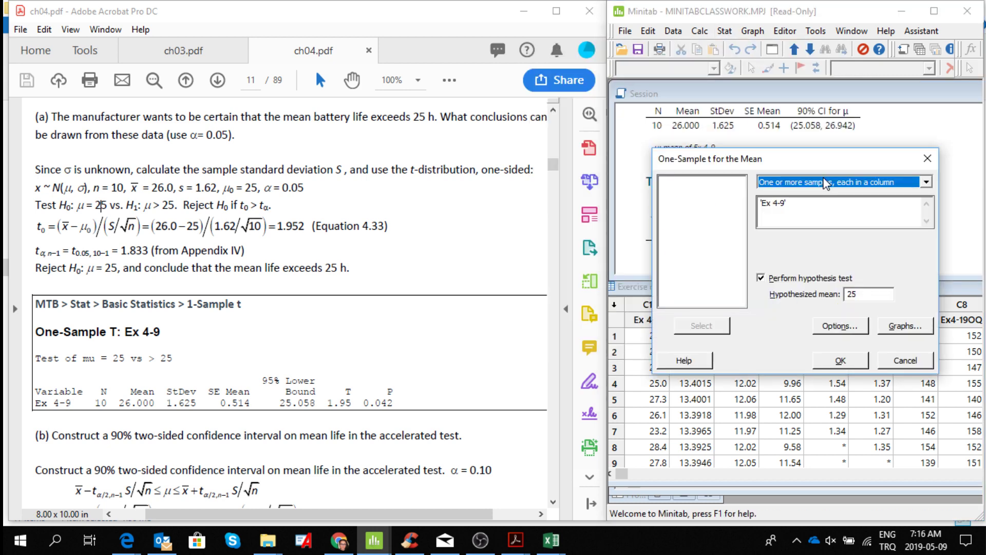
pyautogui.click(799, 205)
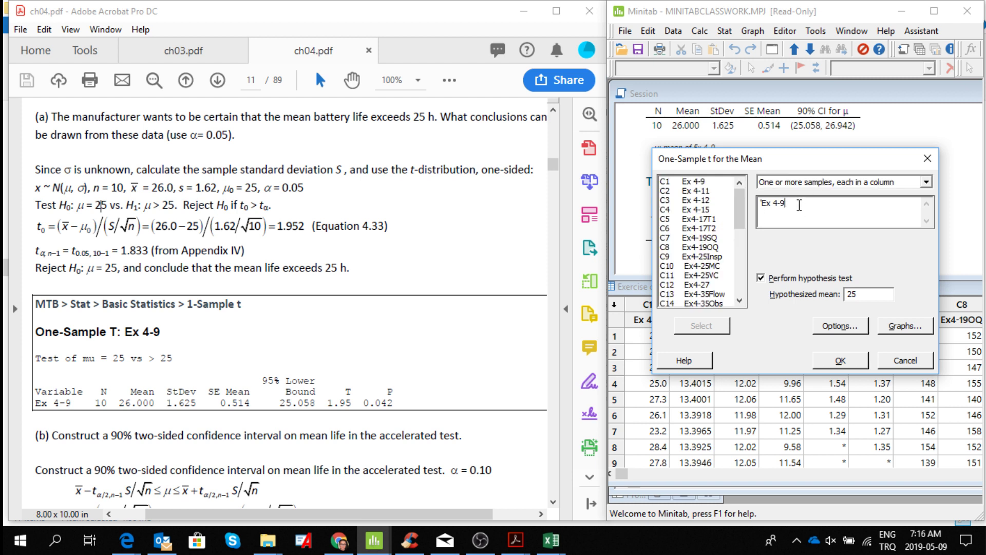
pyautogui.press('BackSpace')
pyautogui.press('BackSpace')
pyautogui.press('BackSpace')
pyautogui.press('BackSpace')
pyautogui.press('BackSpace')
pyautogui.press('BackSpace')
pyautogui.press('BackSpace')
pyautogui.click(695, 182)
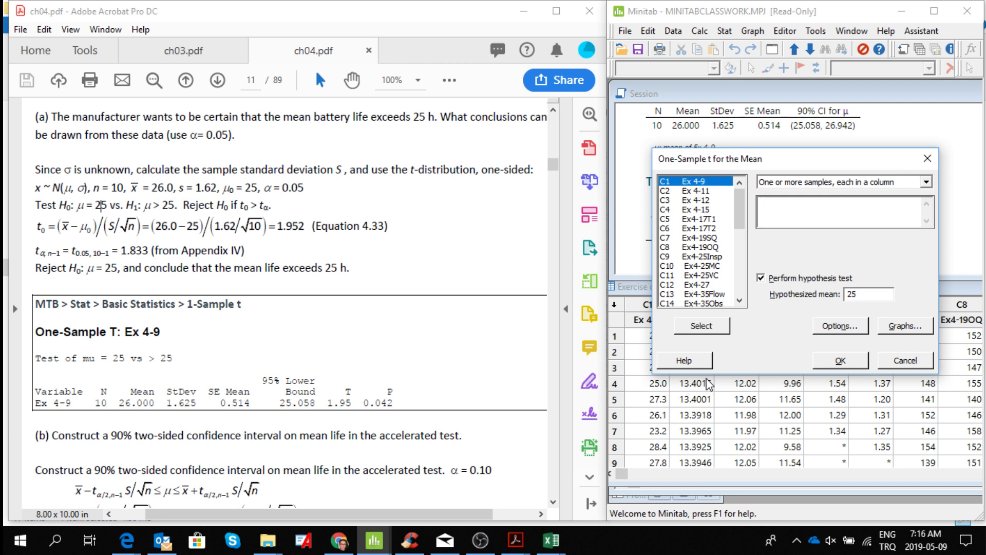
pyautogui.click(712, 324)
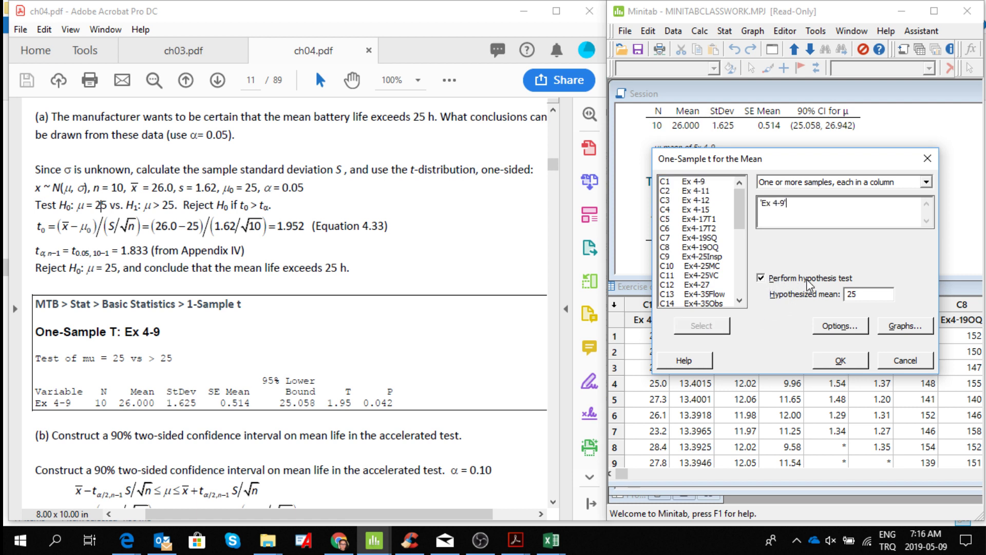
# Run the Ex 4-9 hypothesis test with confidence level 95 and alternative hypothesis "Mean > hypothesized mean", and review its output
pyautogui.click(761, 280)
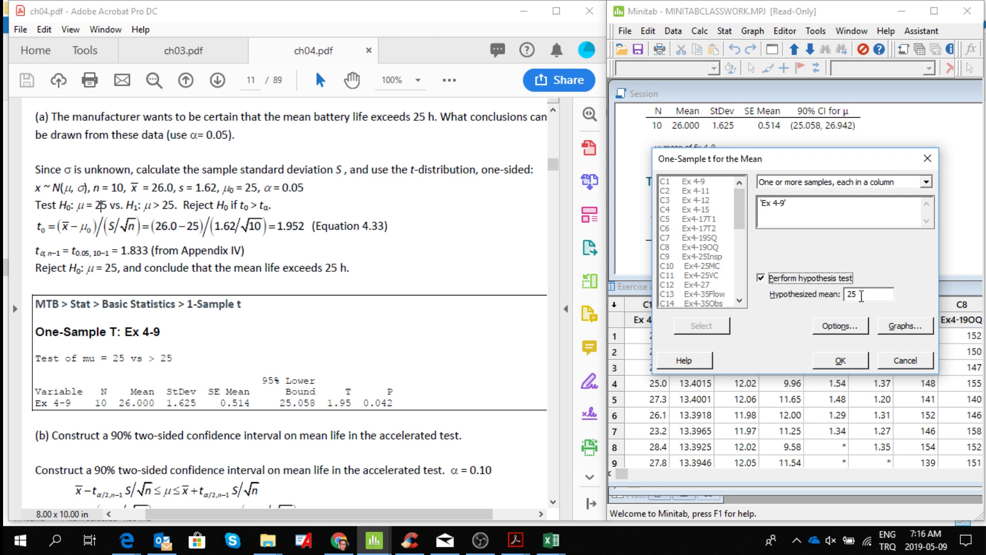
pyautogui.click(849, 328)
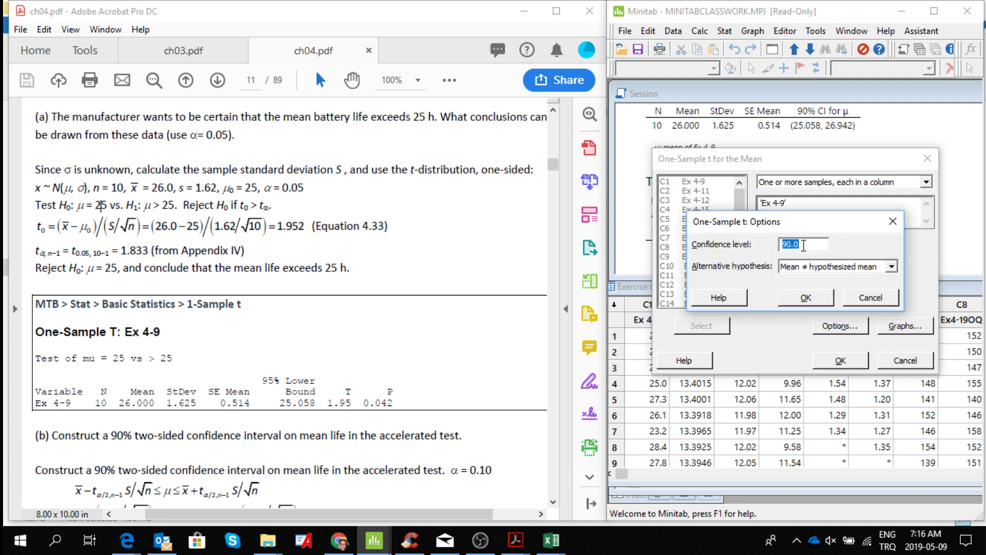
pyautogui.click(804, 245)
pyautogui.press('BackSpace')
pyautogui.press('BackSpace')
pyautogui.press('BackSpace')
pyautogui.write('5')
pyautogui.click(893, 267)
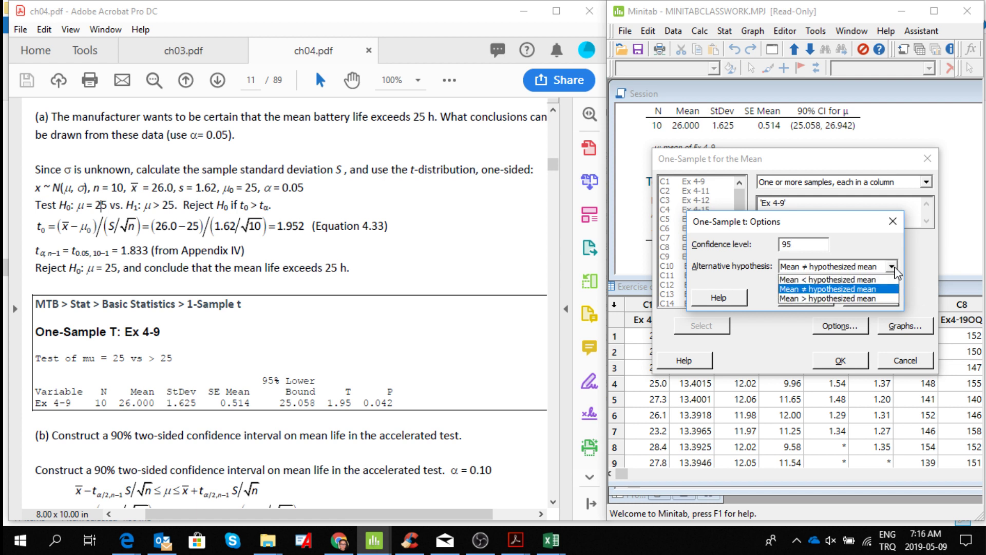
pyautogui.click(855, 299)
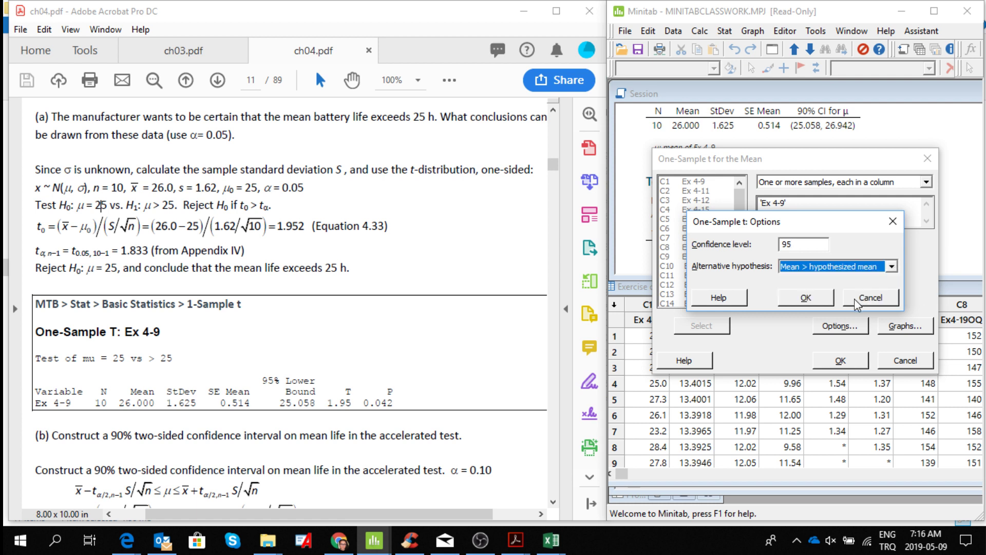
pyautogui.click(813, 298)
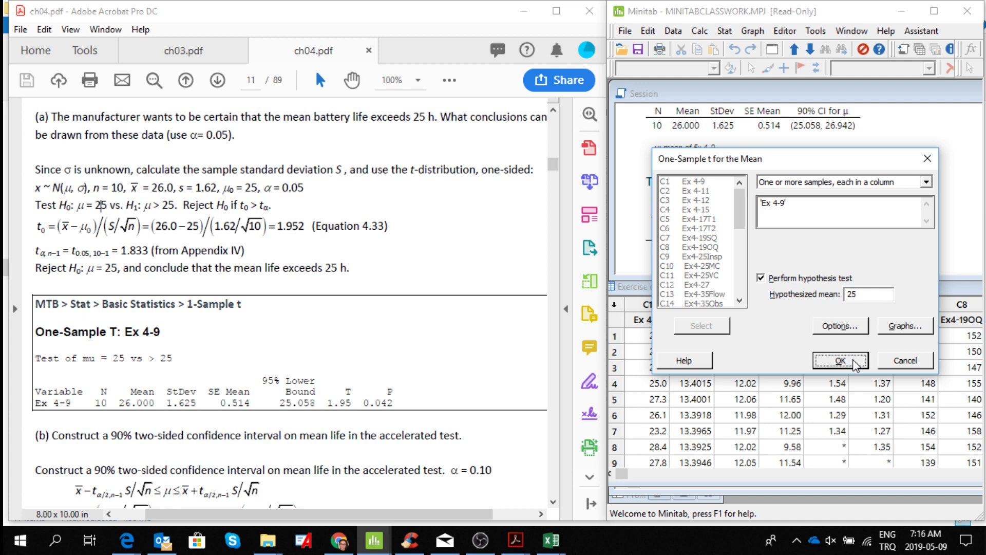
pyautogui.click(852, 359)
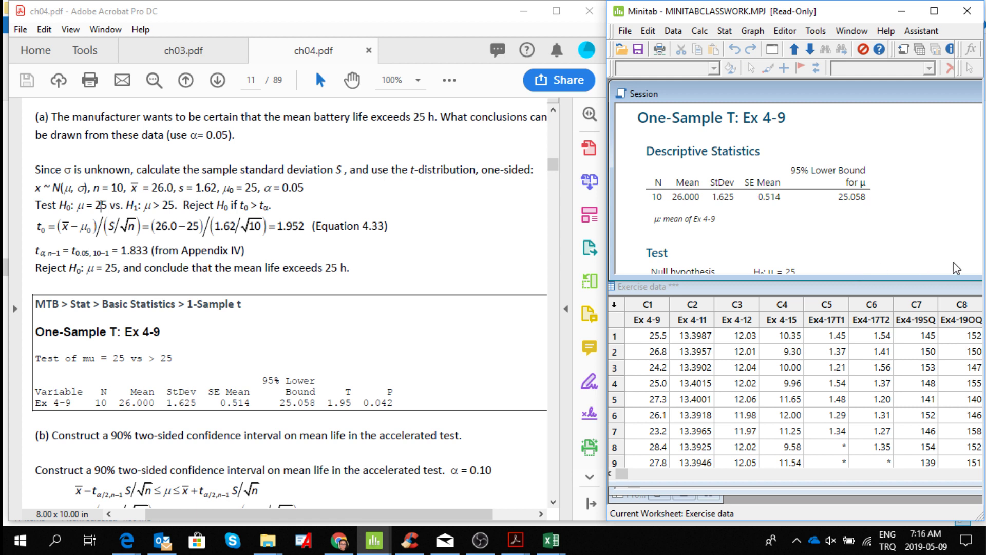
pyautogui.scroll(-3, 921, 256)
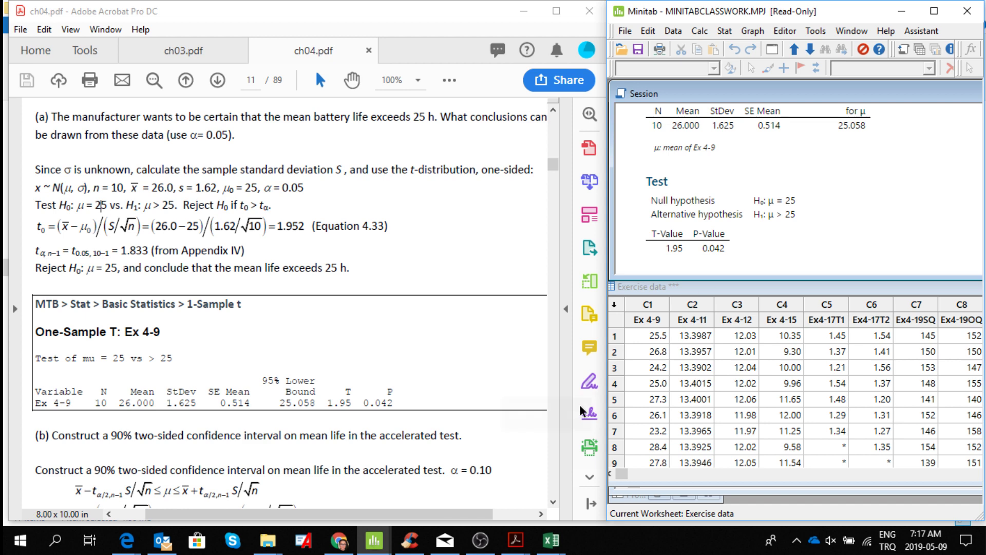
# For part (b), run another 1-Sample t on Ex 4-9 with confidence level 90 and alternative "Mean ≠ hypothesized mean", and review its output
pyautogui.moveTo(554, 502); pyautogui.dragTo(553, 502)
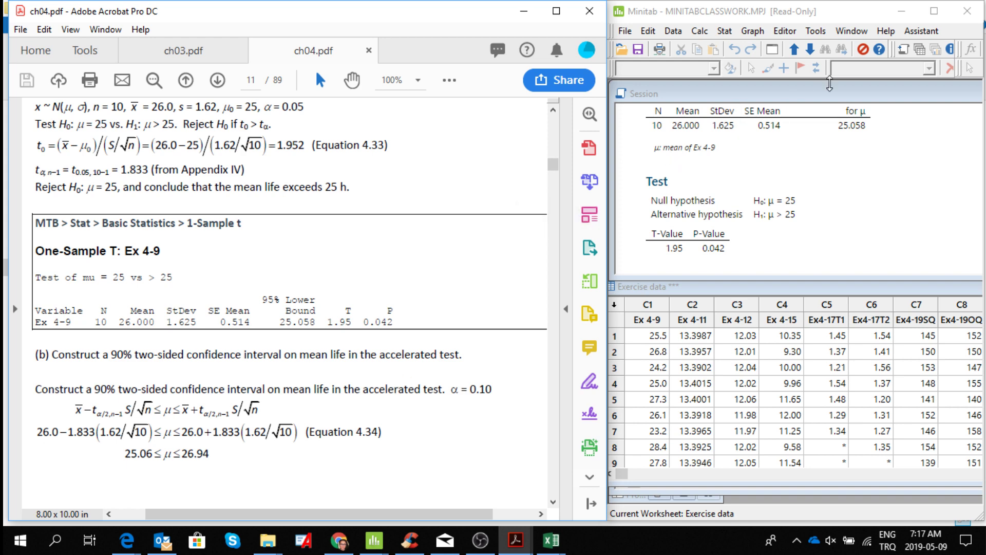
pyautogui.click(724, 31)
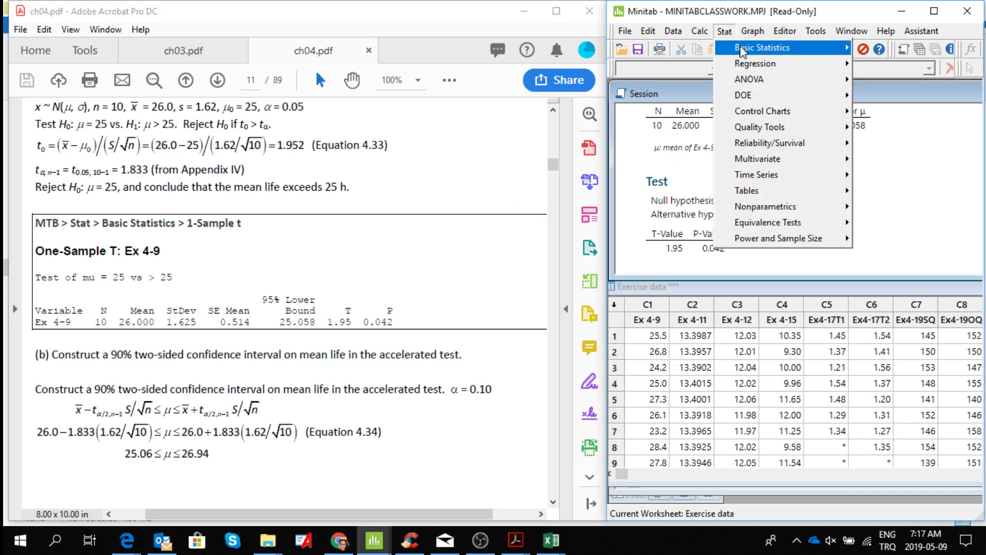
pyautogui.moveTo(742, 50)
pyautogui.click(634, 117)
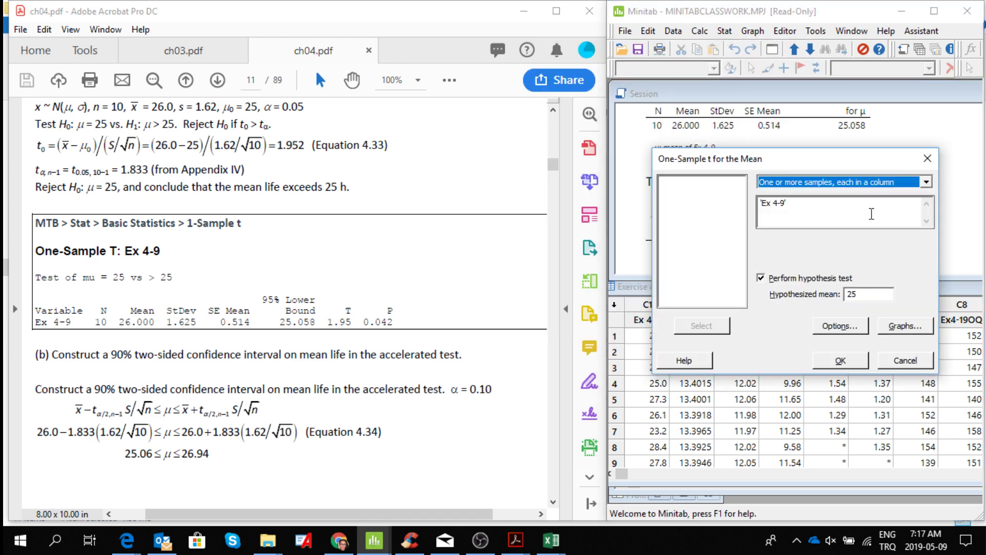
pyautogui.click(790, 204)
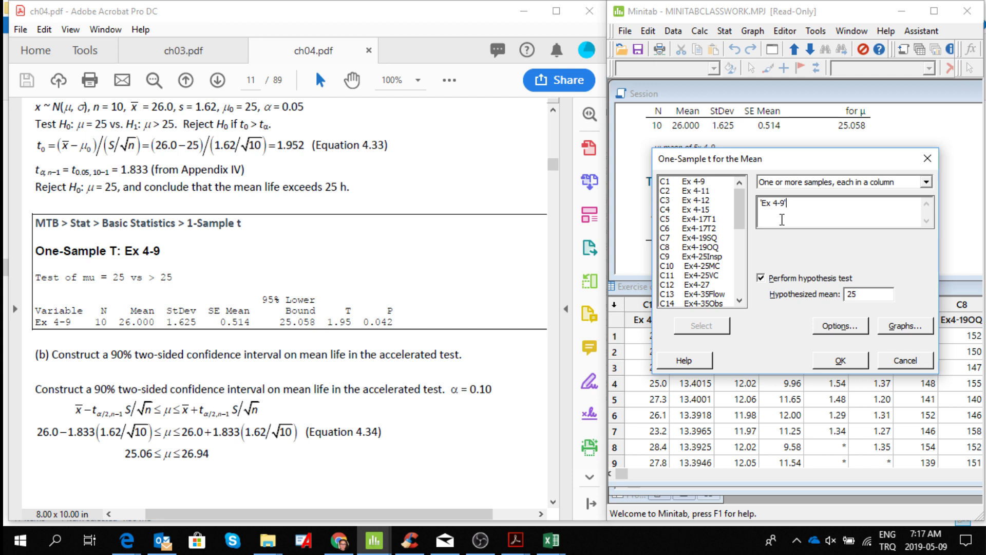
pyautogui.click(846, 328)
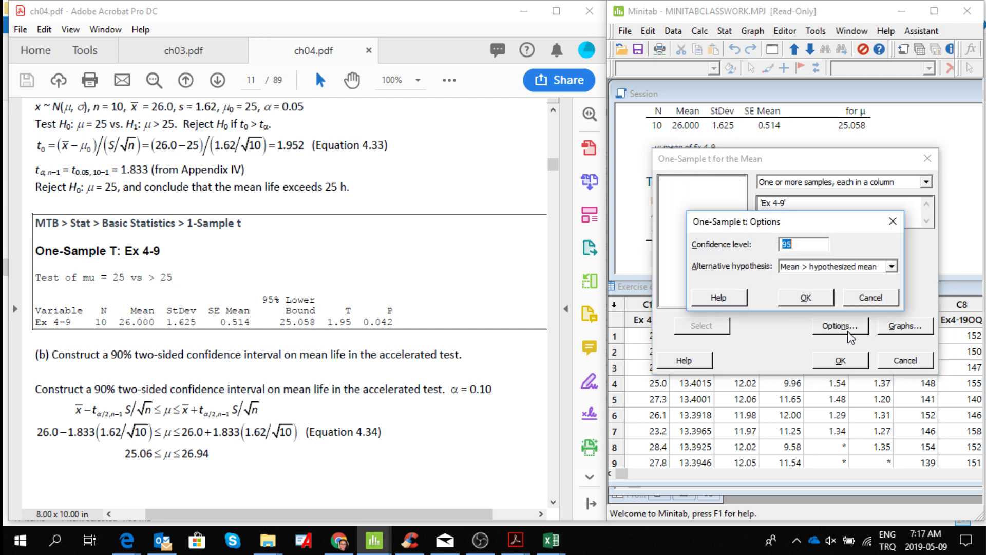
pyautogui.click(809, 246)
pyautogui.press('BackSpace')
pyautogui.press('BackSpace')
pyautogui.write('90')
pyautogui.click(894, 268)
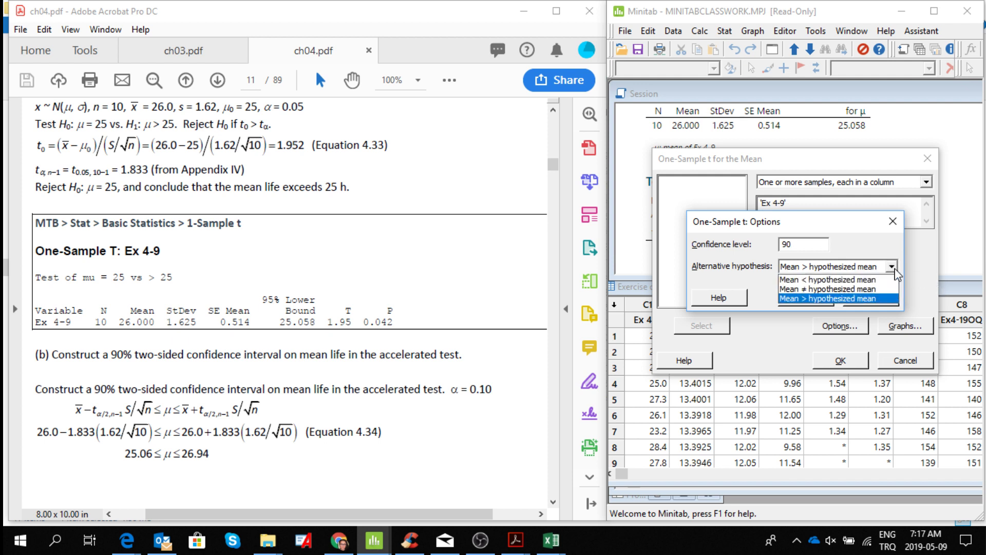
pyautogui.click(868, 289)
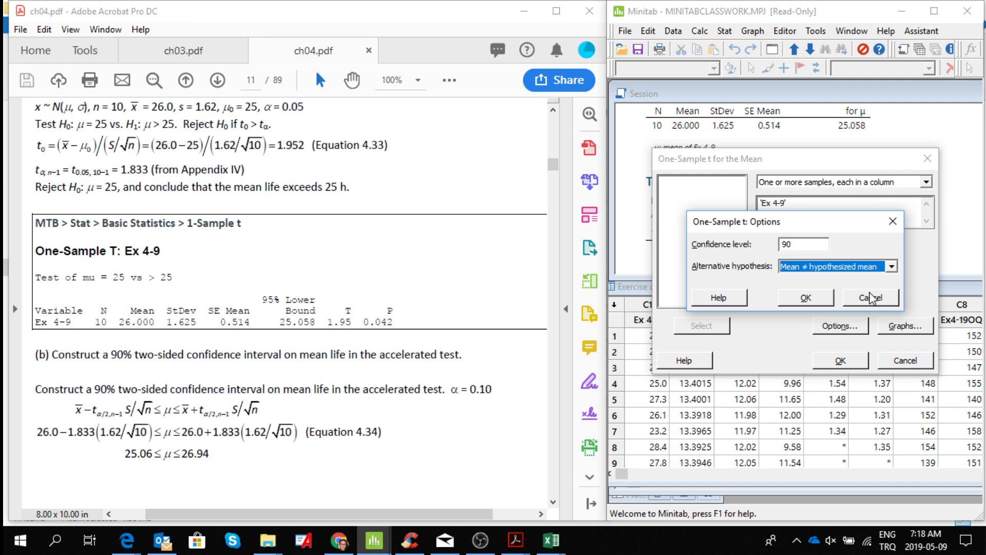
pyautogui.click(810, 303)
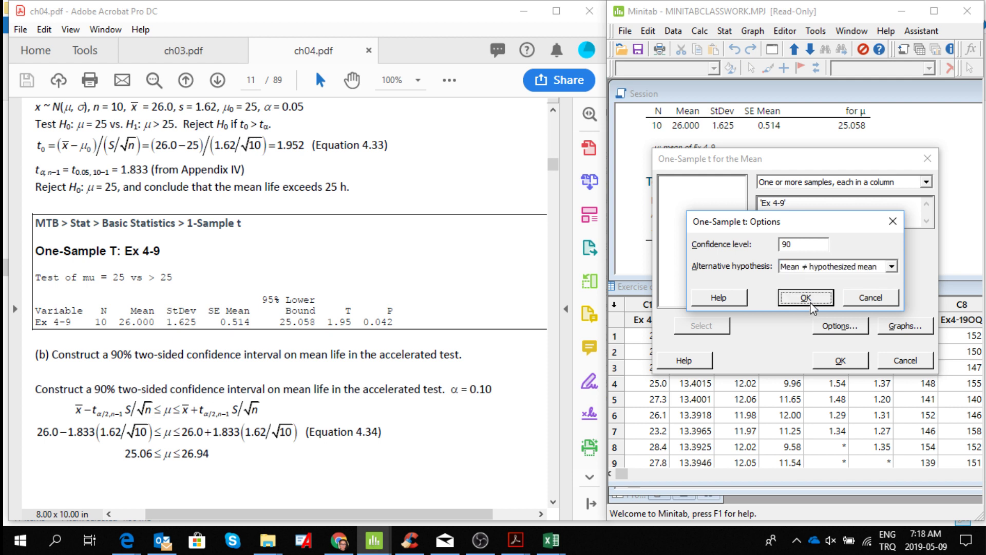
pyautogui.click(832, 358)
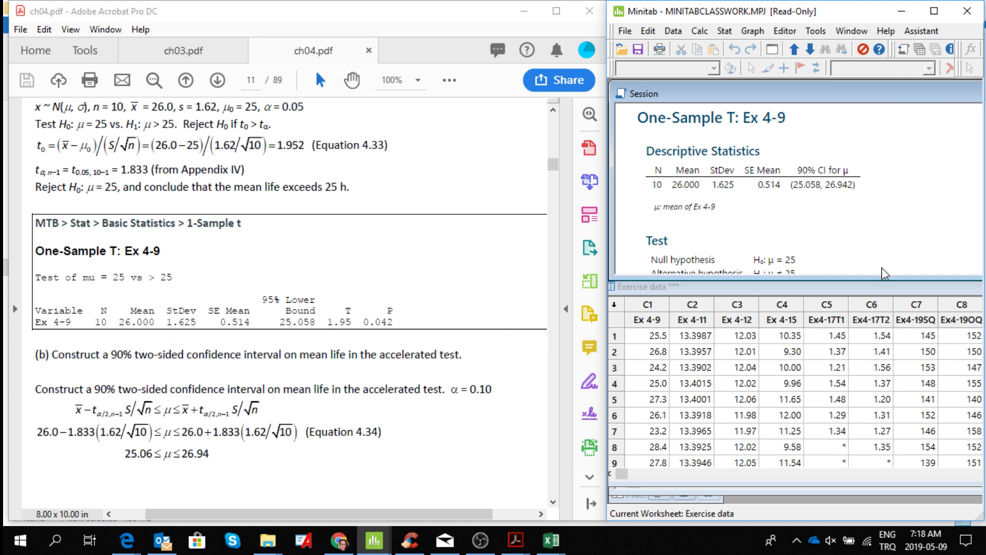
pyautogui.scroll(-3, 881, 274)
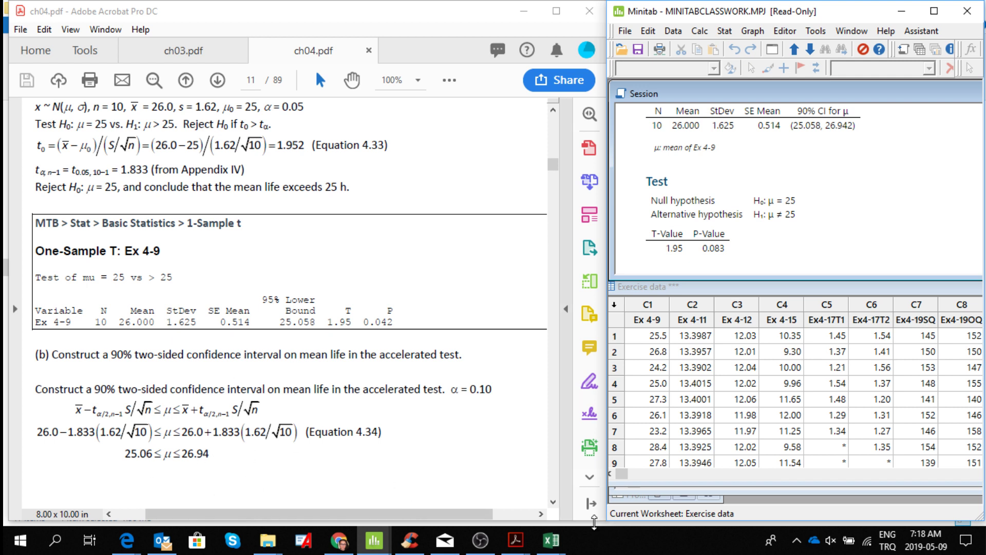
pyautogui.click(553, 502)
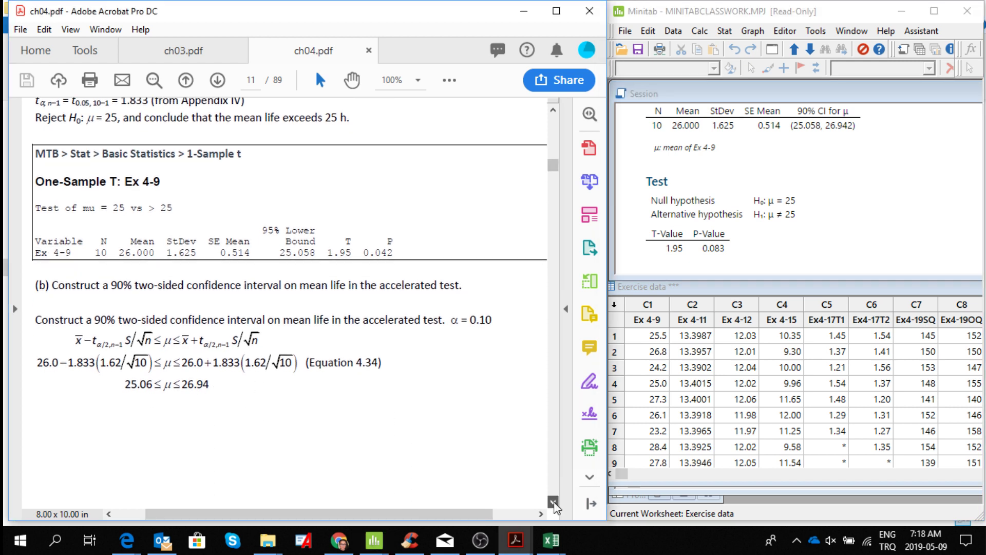
pyautogui.click(553, 503)
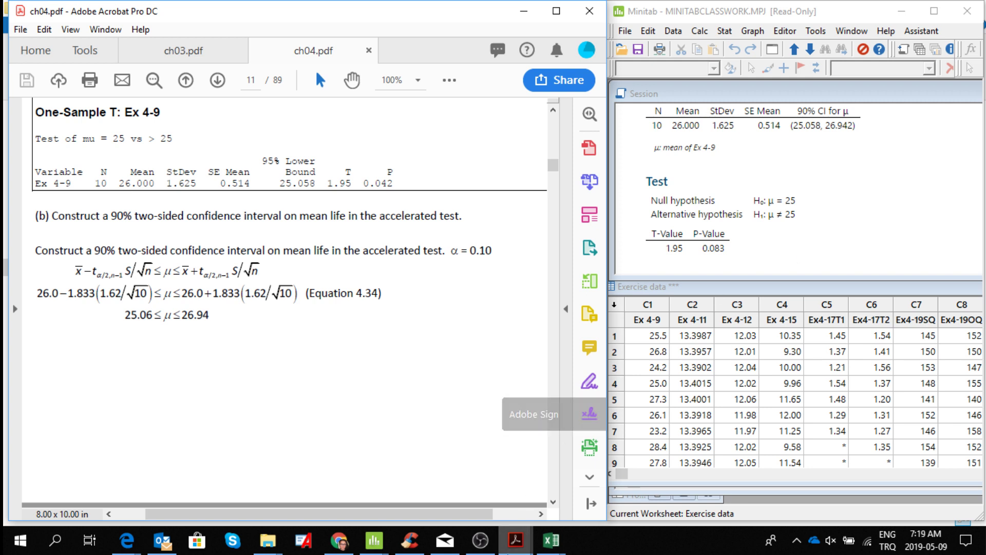
pyautogui.moveTo(479, 546)
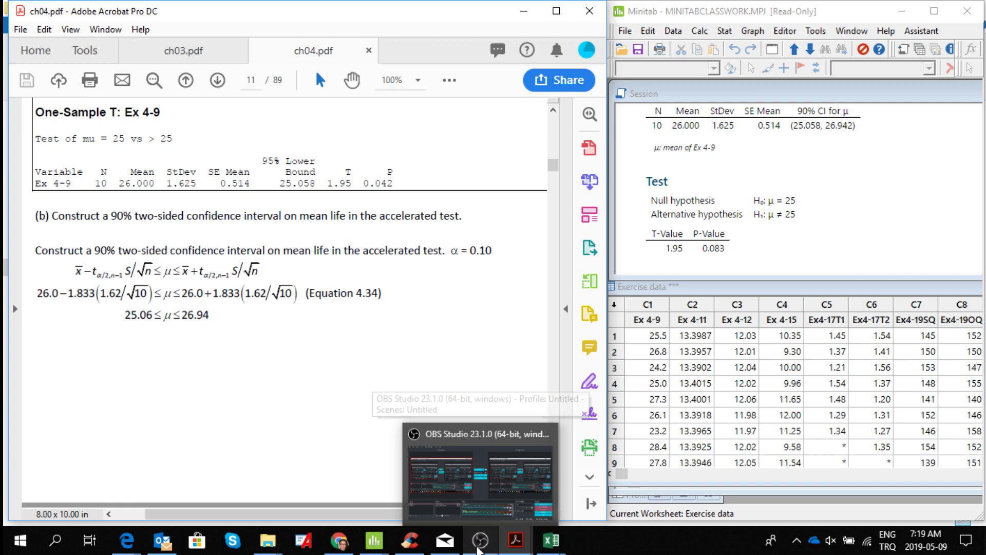